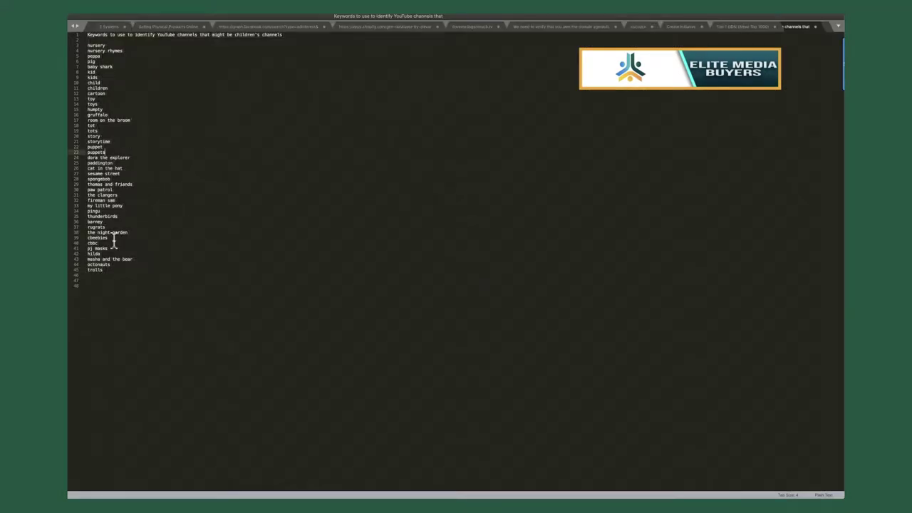
Select all keyword lines in Sublime Text, copy them, and switch to Chrome.
left_click_drag(104, 271, 79, 161)
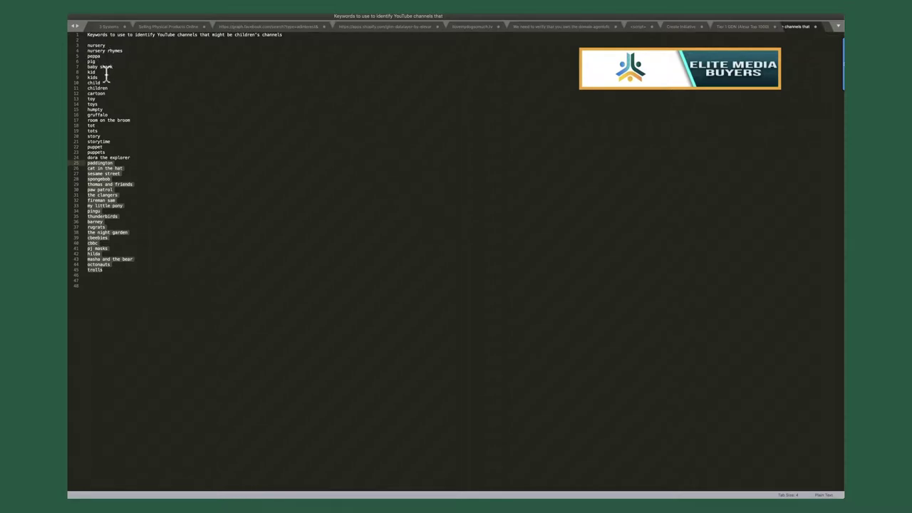
left_click(106, 72)
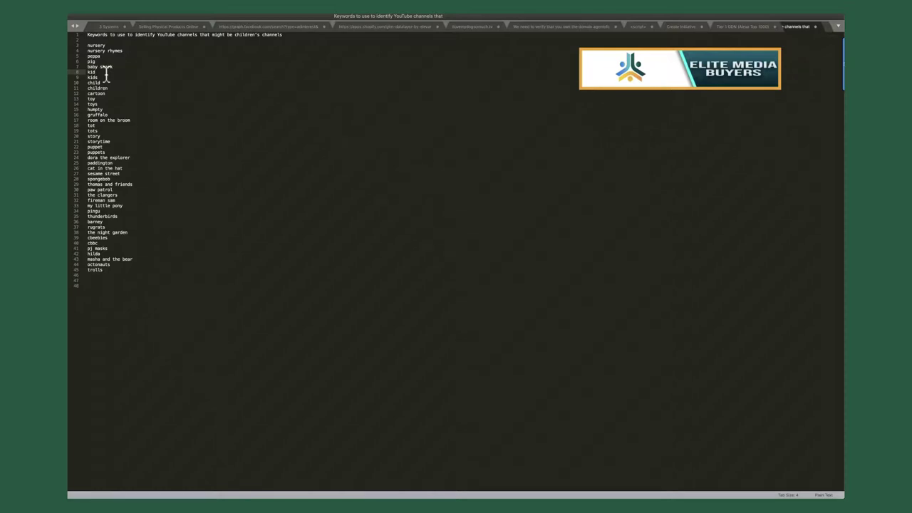
key("super+a")
key("super+c")
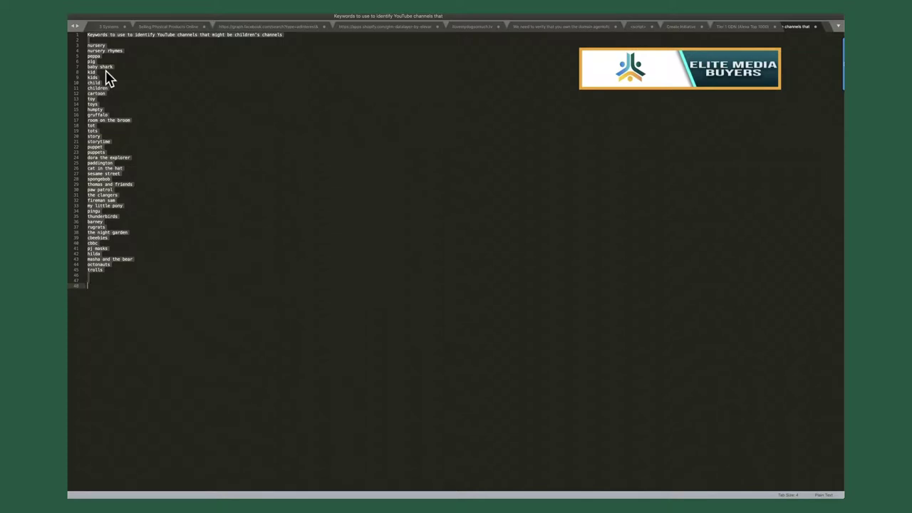
key("super+Tab")
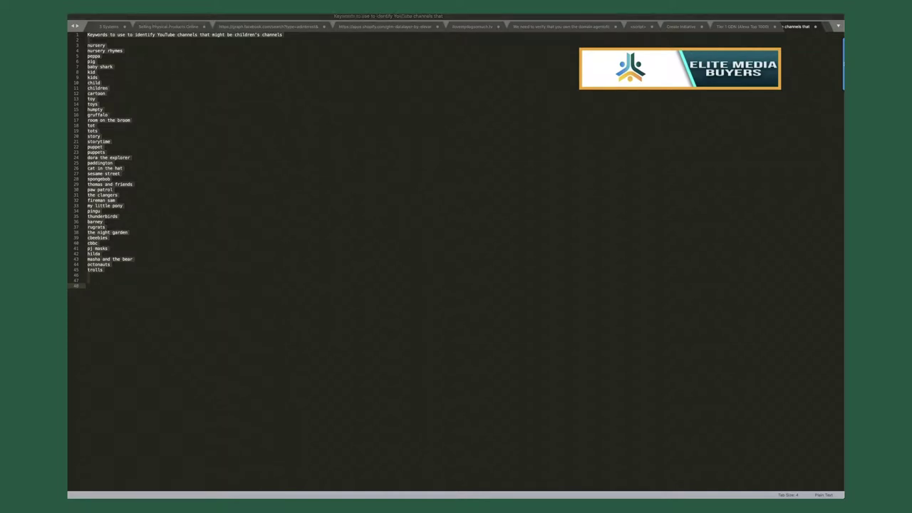
left_click(395, 499)
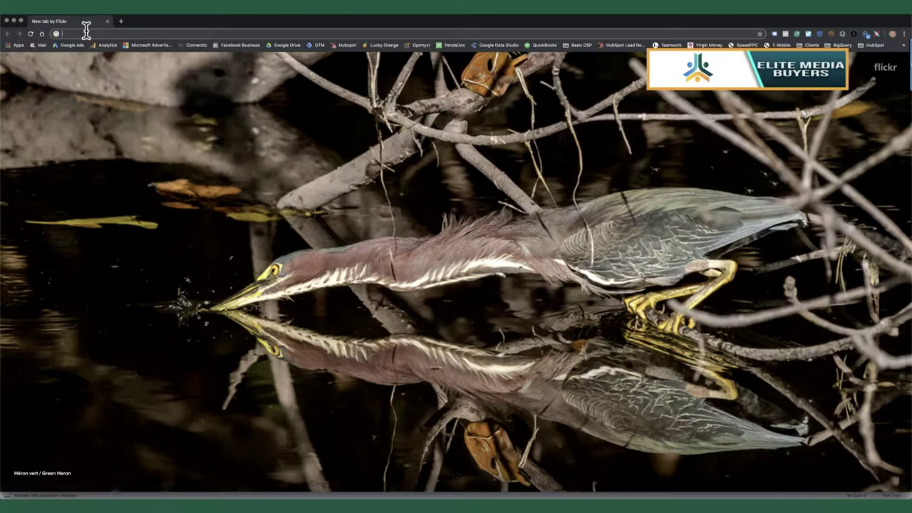
Go to sheets.new from the Chrome address bar.
type("sheets.")
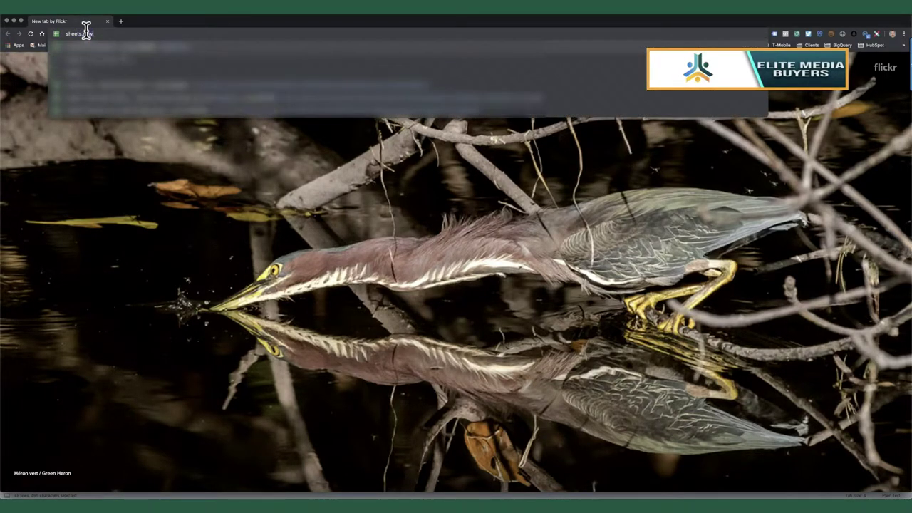
key("Return")
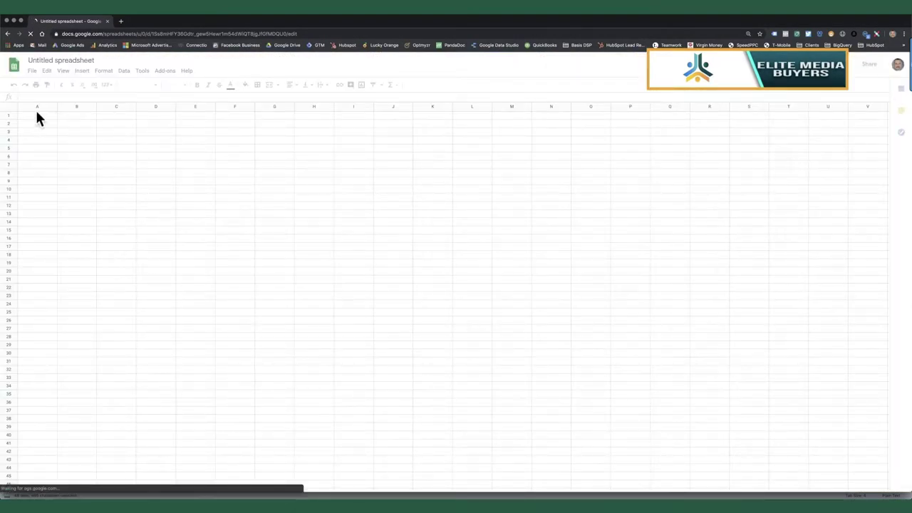
Paste the keywords as values only and use A1's heading as the spreadsheet title.
left_click(48, 73)
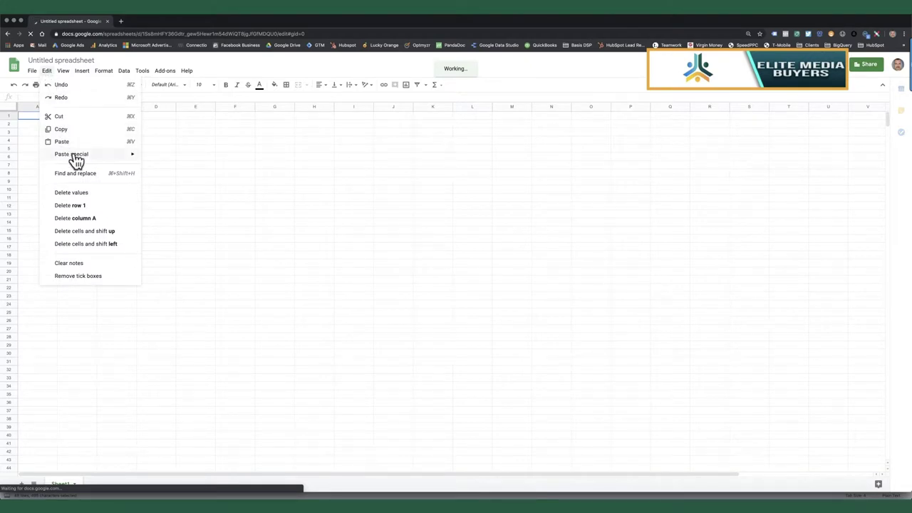
mouse_move(71, 154)
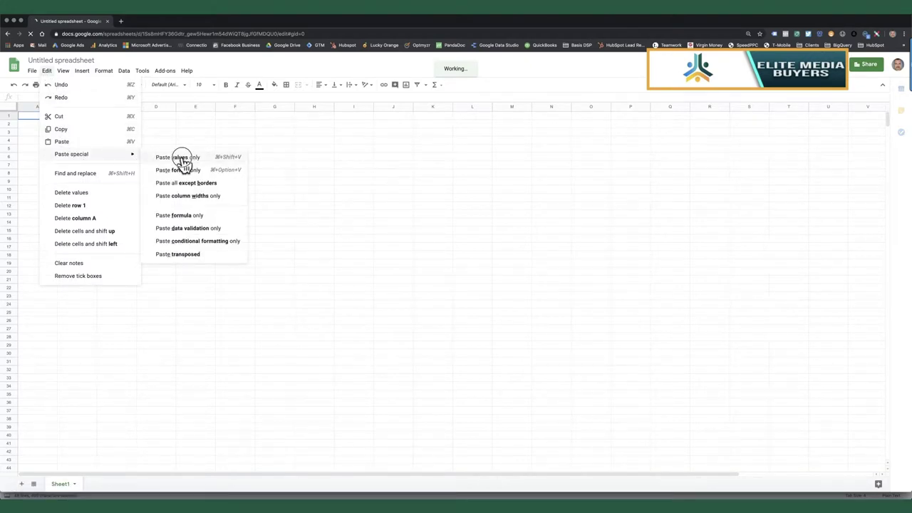
left_click(151, 156)
left_click(39, 117)
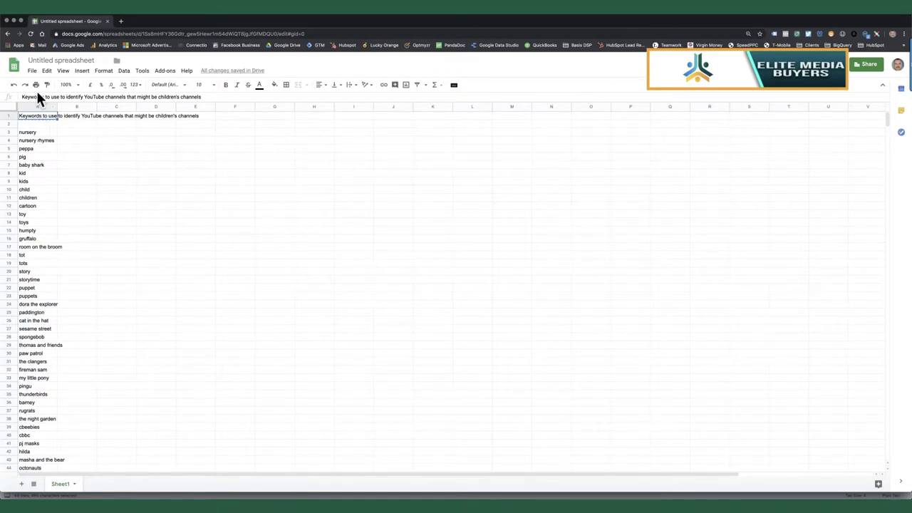
left_click(39, 61)
type("Keywords to use to identify YouTube channels that might be children's channels")
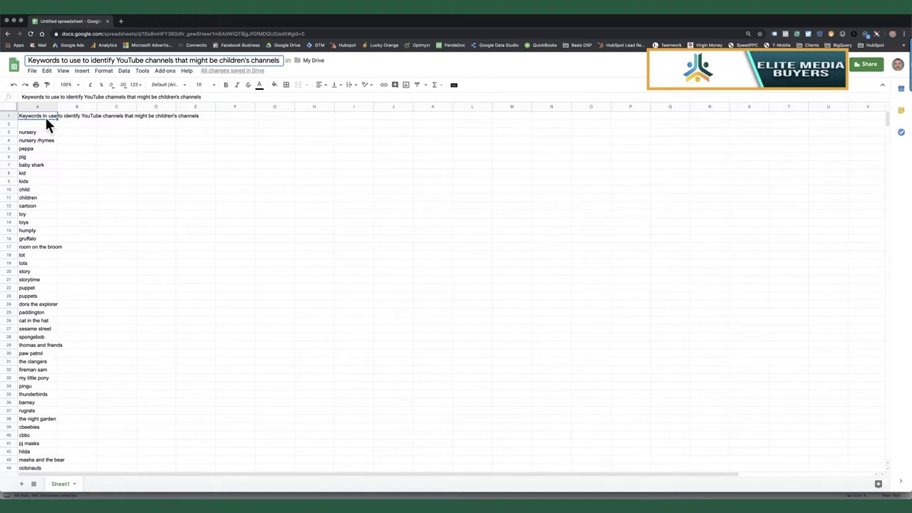
Trim A1 to 'Keywords', delete the empty row 2, and add a filter.
left_click_drag(43, 97, 231, 105)
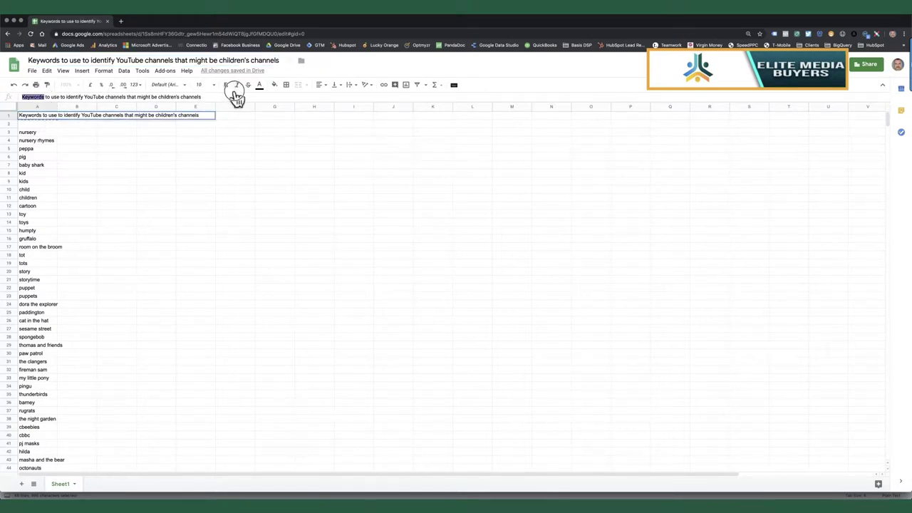
key("BackSpace")
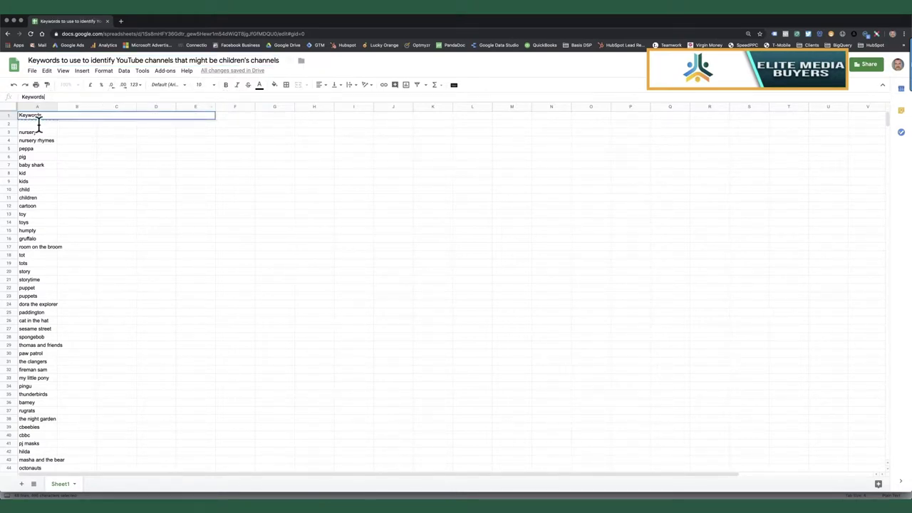
left_click(30, 126)
right_click(9, 124)
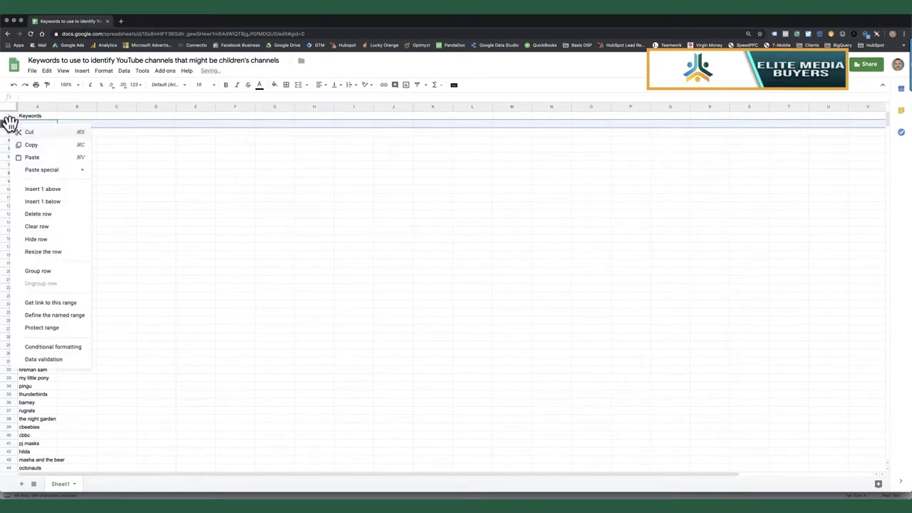
left_click(40, 213)
left_click(418, 85)
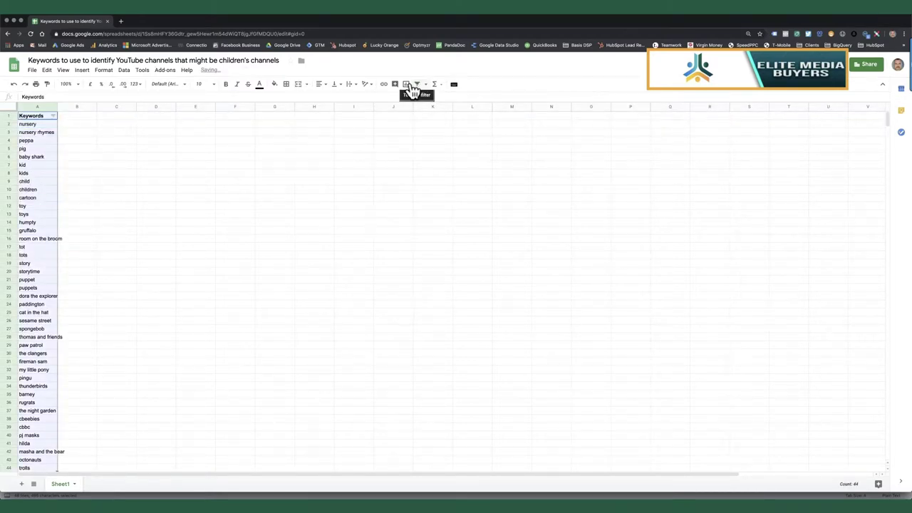
Sort the range A→Z with a header row, then widen column A.
left_click(104, 71)
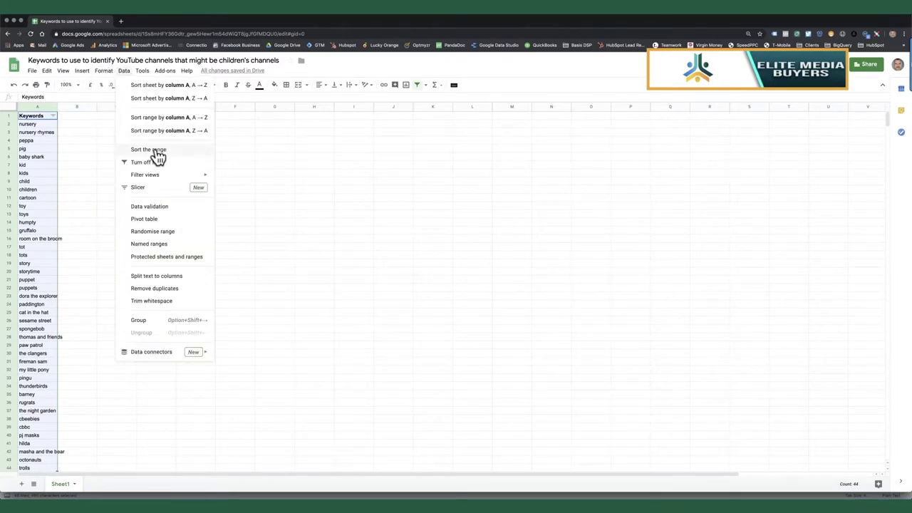
left_click(157, 152)
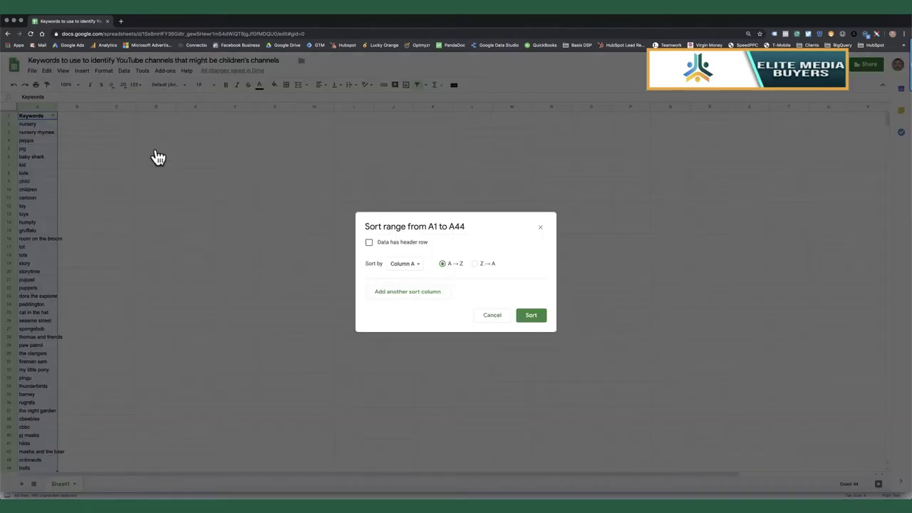
left_click(368, 243)
left_click(532, 316)
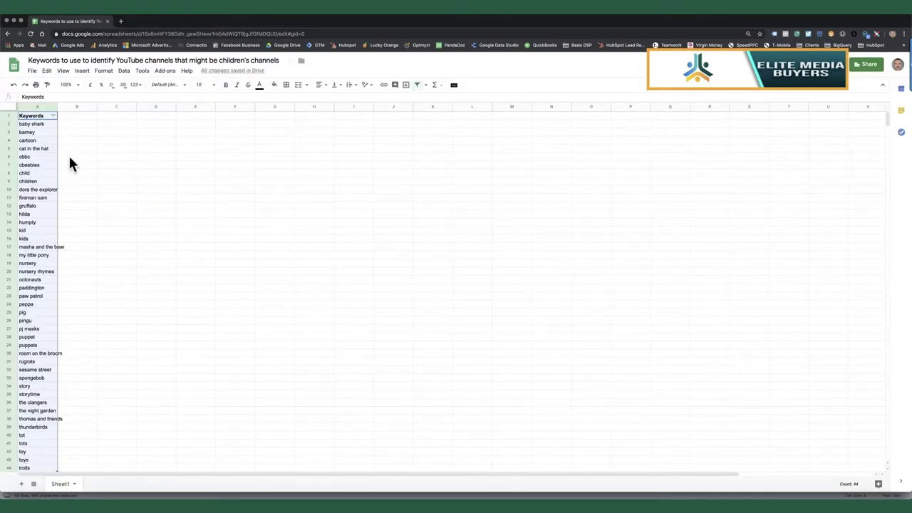
left_click_drag(57, 106, 66, 106)
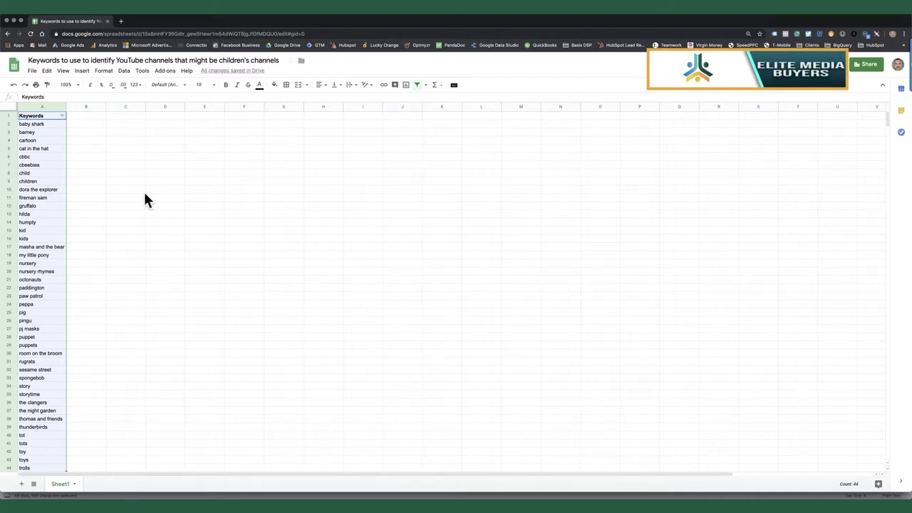
left_click(35, 140)
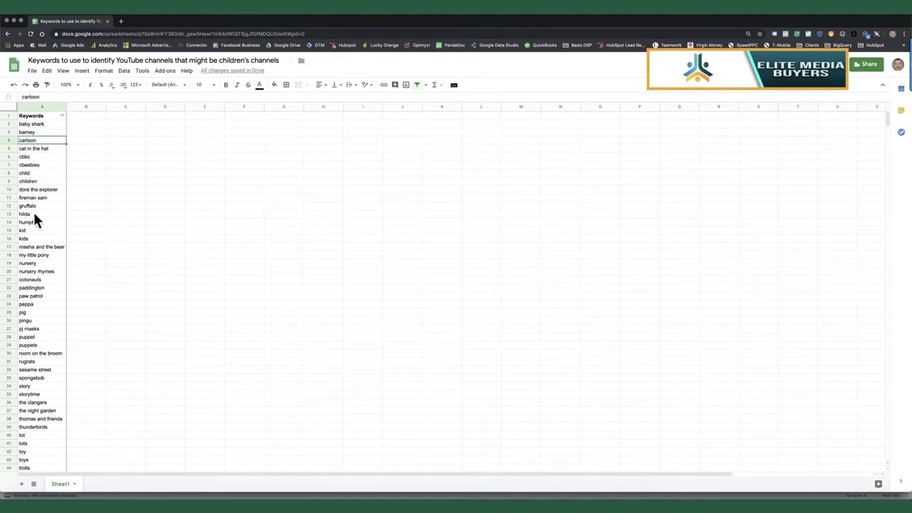
Insert a row below 'cat in the hat' containing 'cartoons'.
left_click(35, 150)
left_click(82, 71)
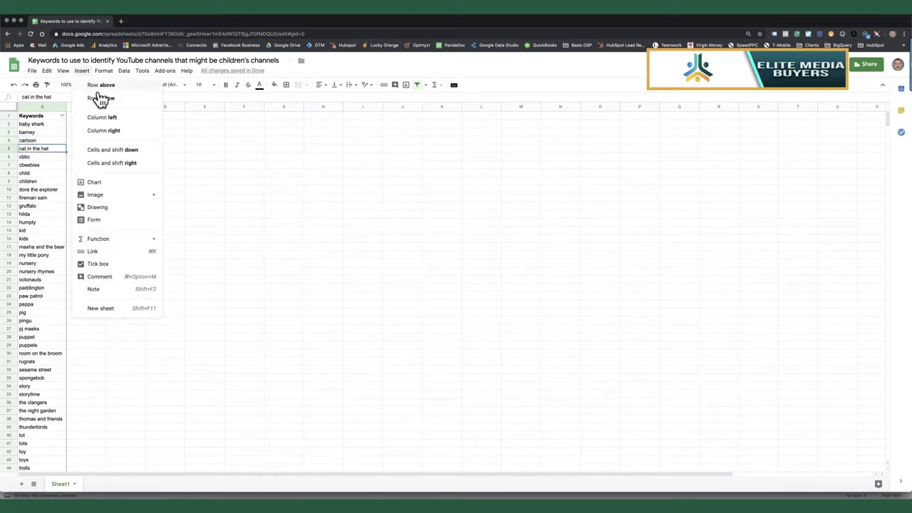
left_click(101, 98)
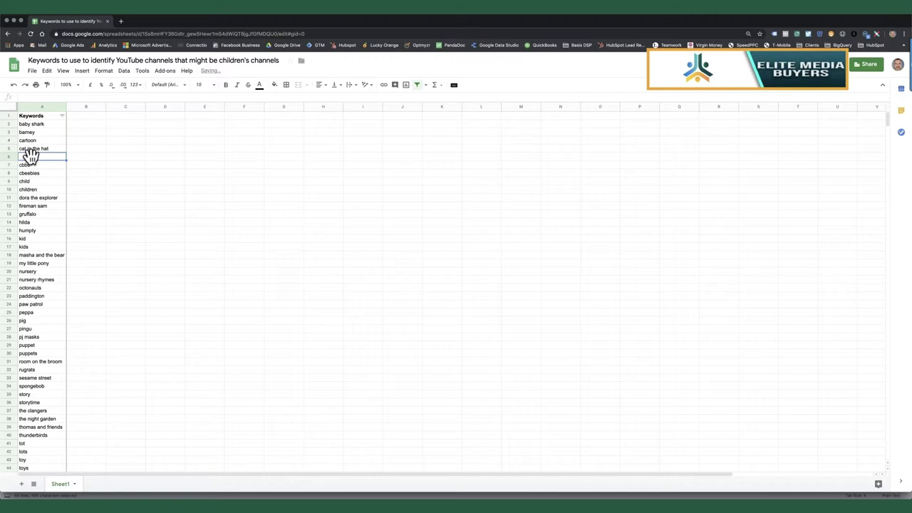
type("cartoons")
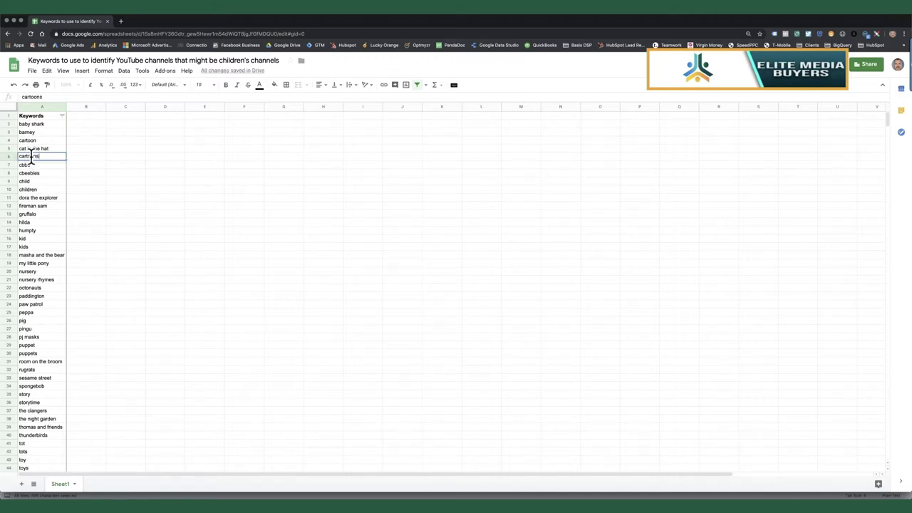
key("Return")
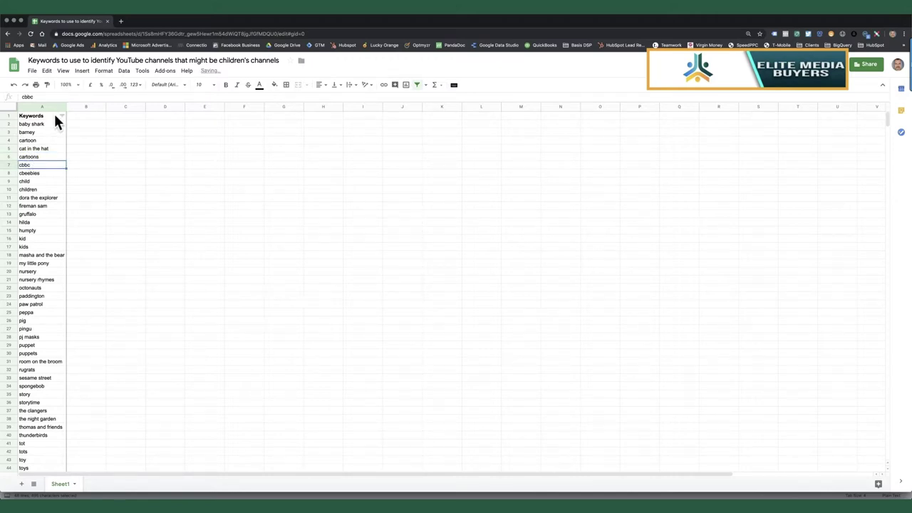
Re-sort column A A→Z with a header row and check the list.
left_click(53, 111)
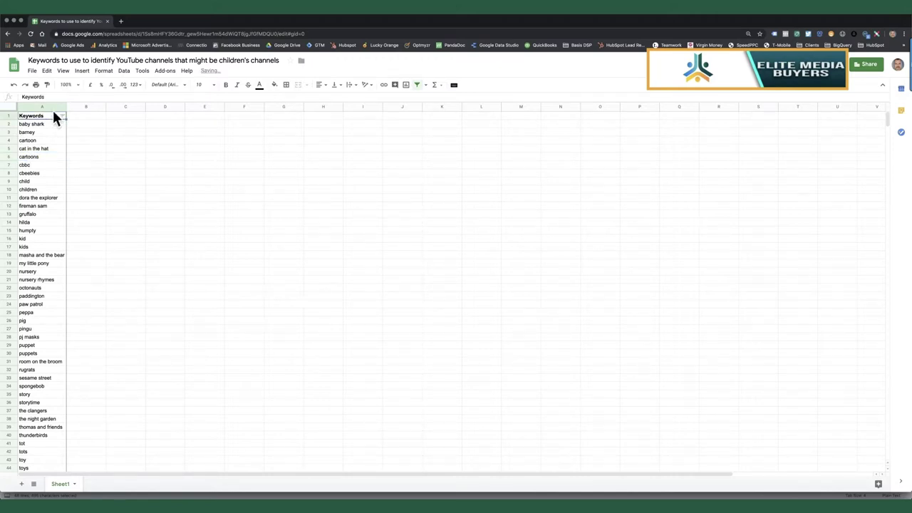
left_click(124, 71)
left_click(159, 153)
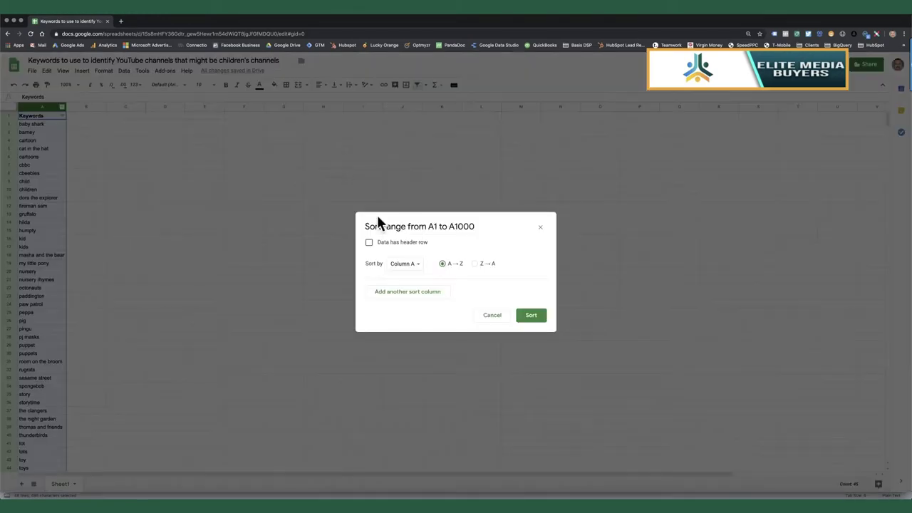
left_click(368, 242)
left_click(531, 315)
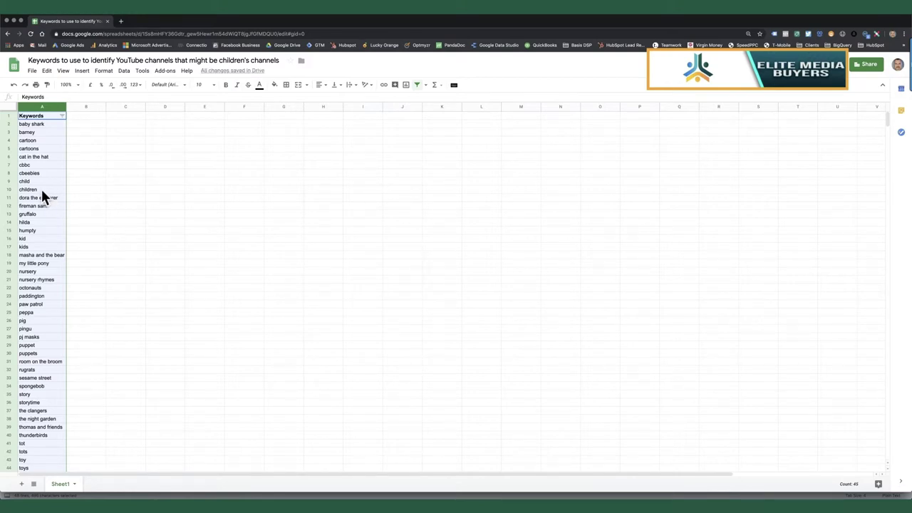
scroll(39, 355, "down", 1)
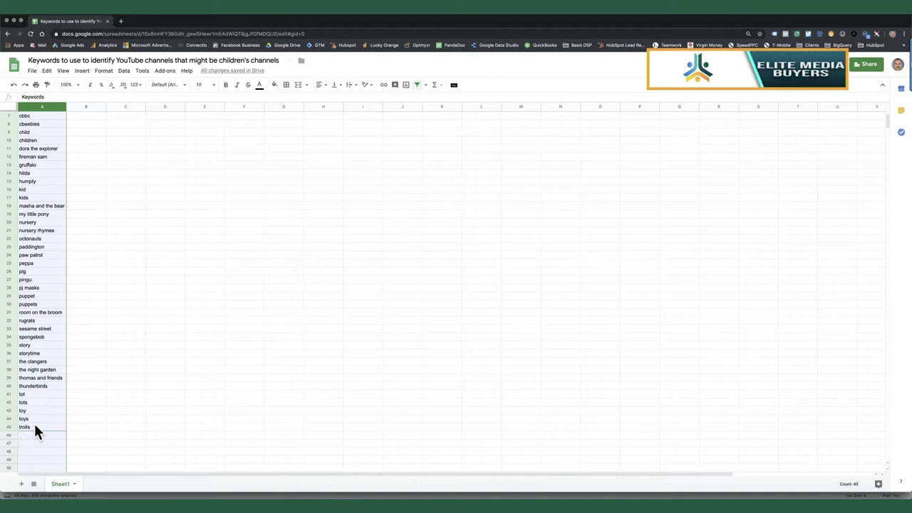
scroll(34, 426, "up", 1)
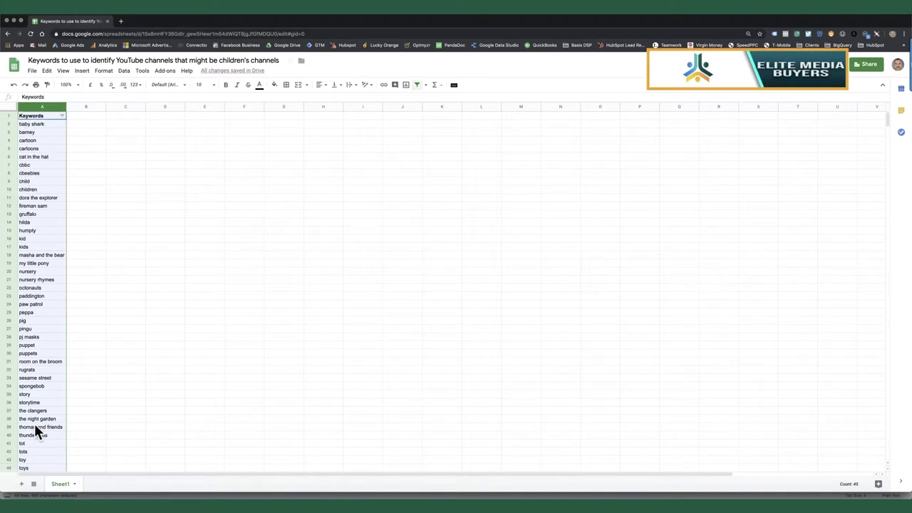
left_click(72, 115)
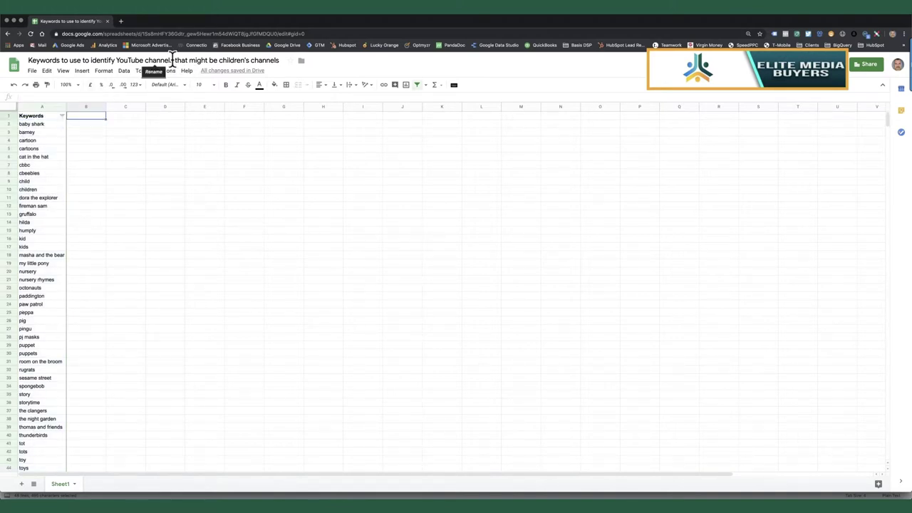
left_click(40, 123)
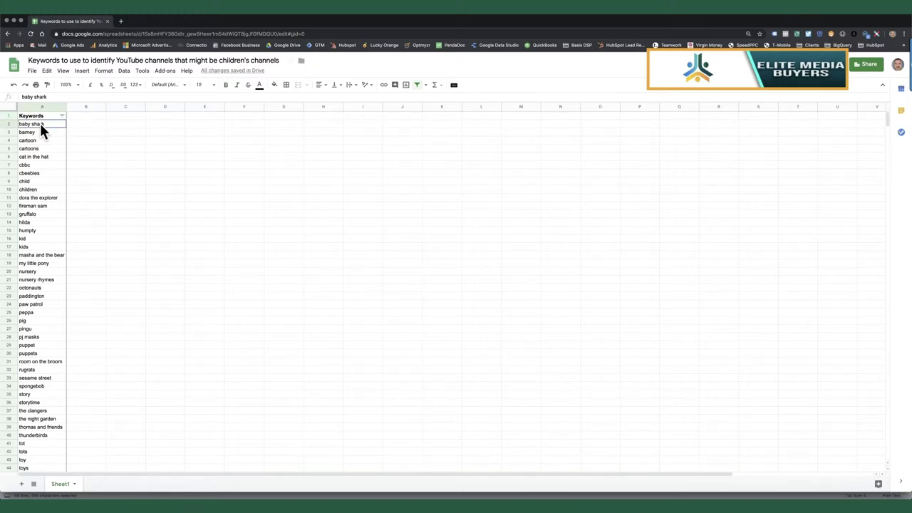
Open YouTube in a new browser tab.
left_click(120, 20)
type("youtub")
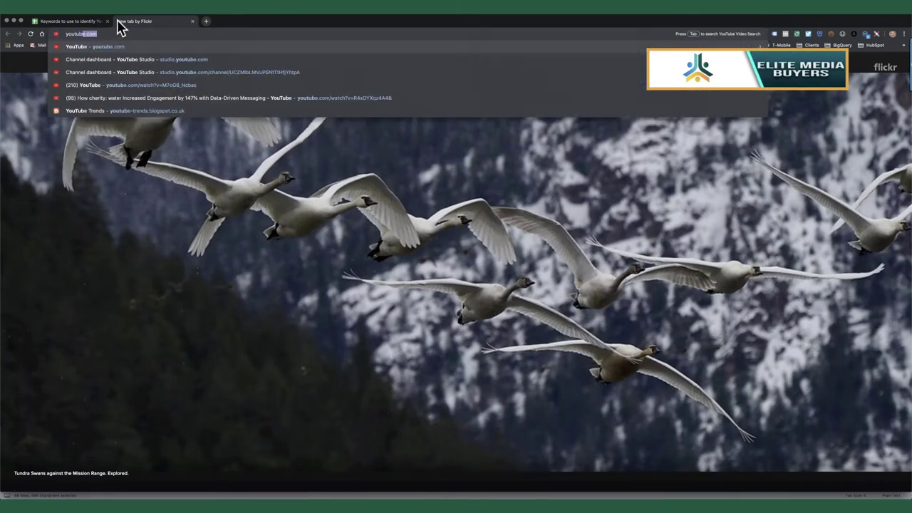
type("e")
key("Return")
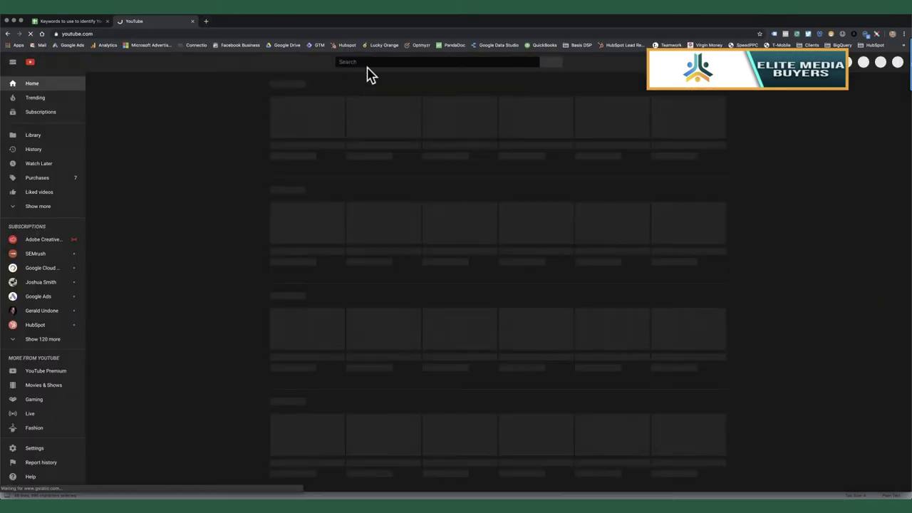
Search 'baby shark' and copy the first result's channel link (Eli Kids).
left_click(357, 62)
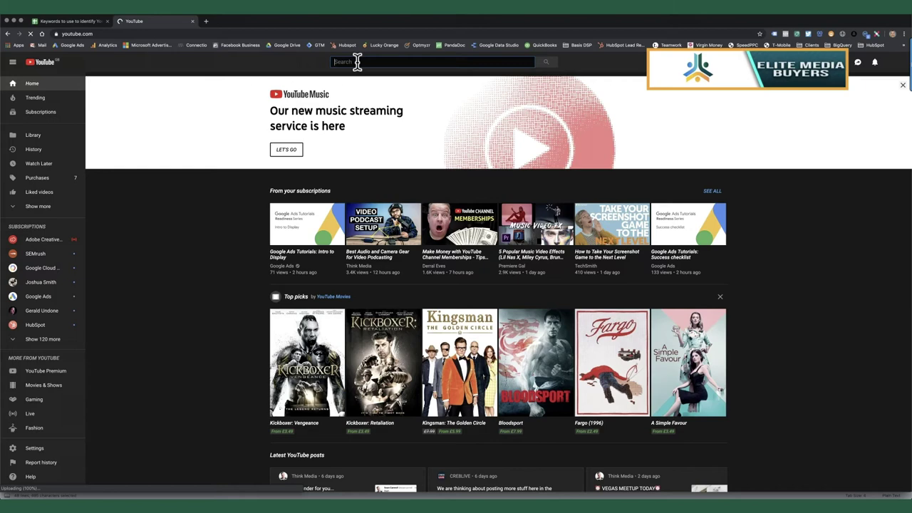
type("baby shark")
key("Return")
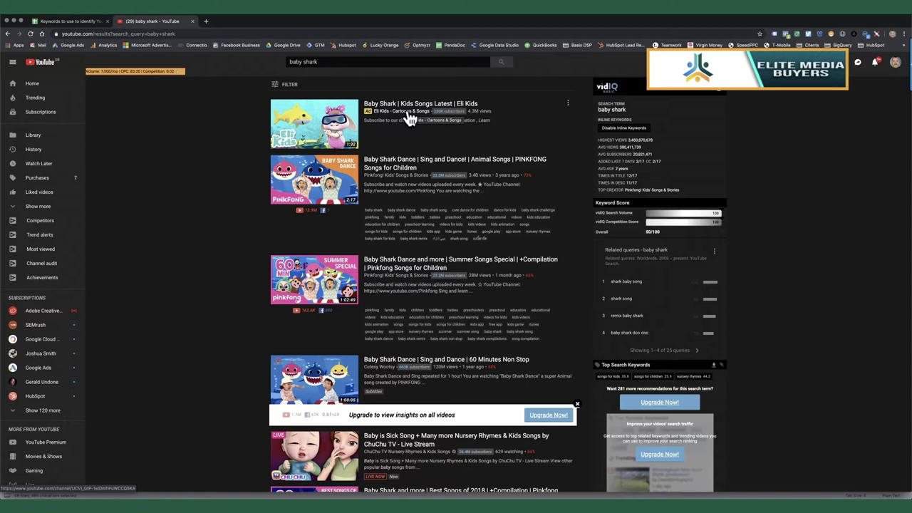
right_click(410, 117)
left_click(290, 77)
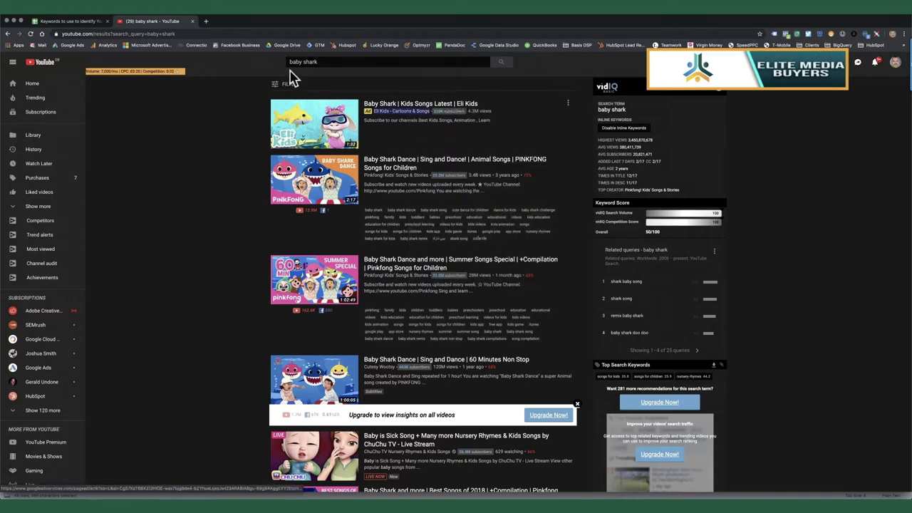
Paste the Eli Kids channel link into F1 as values only.
left_click(79, 21)
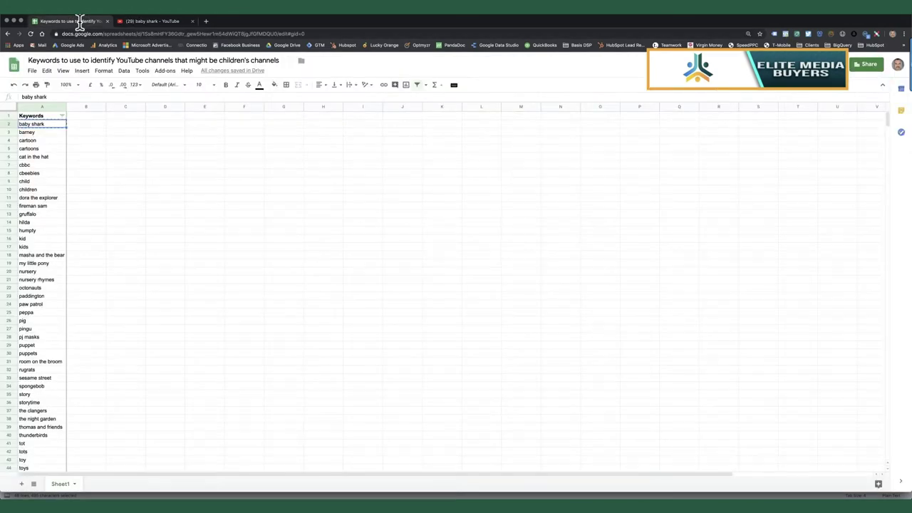
left_click(244, 115)
type("https://www.youtube.com/channel/UCVi_GtP-1stDmhPuWCCQ5KA")
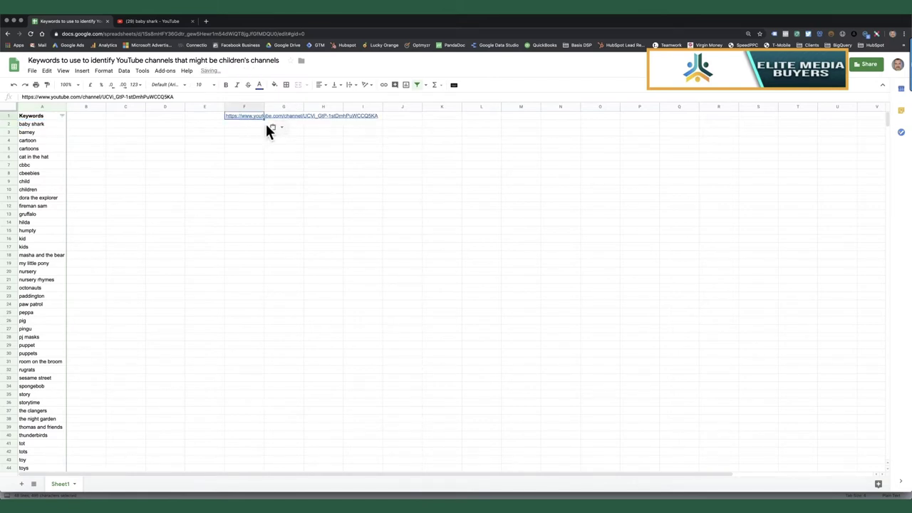
left_click(277, 128)
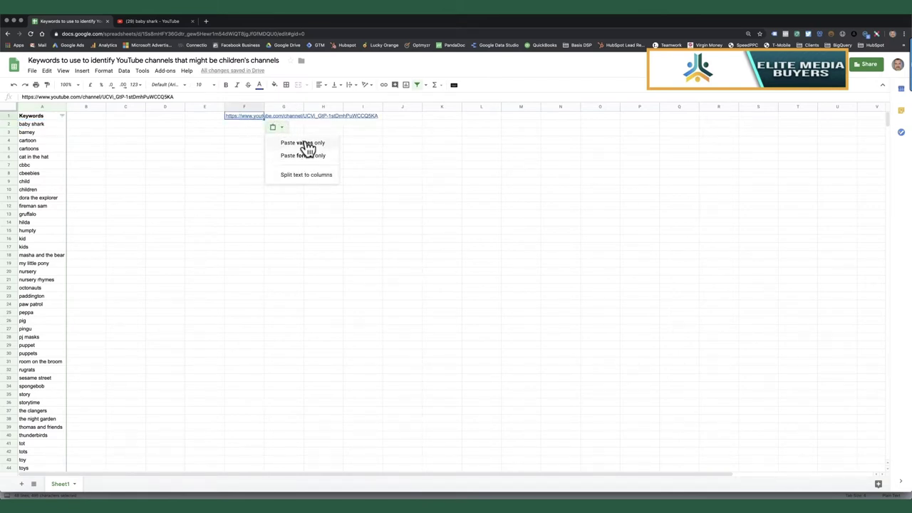
left_click(305, 143)
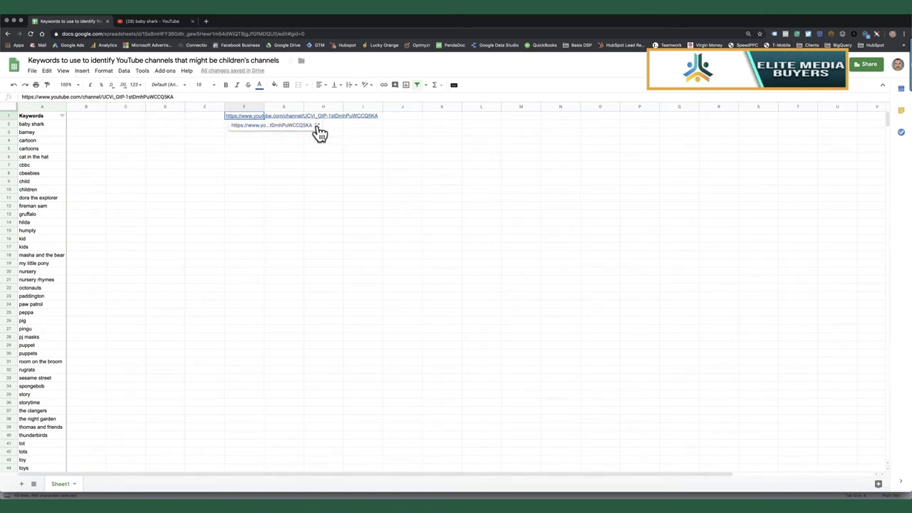
left_click(181, 141)
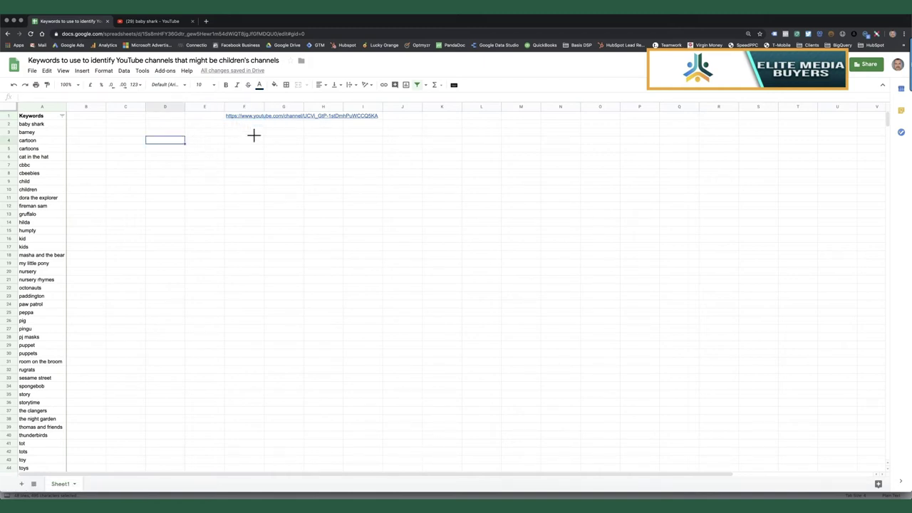